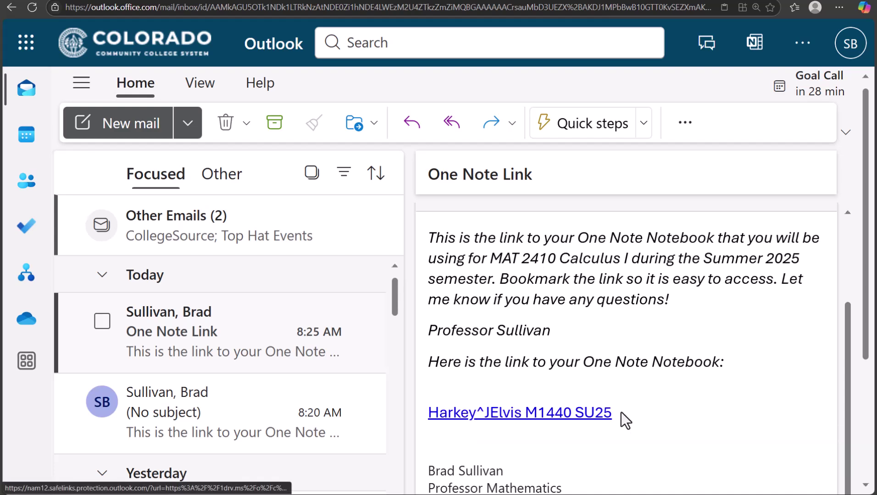
Step: Open the OneNote notebook linked in the e-mail and show the 3.1 Functions page of its Notes section
double_click(559, 418)
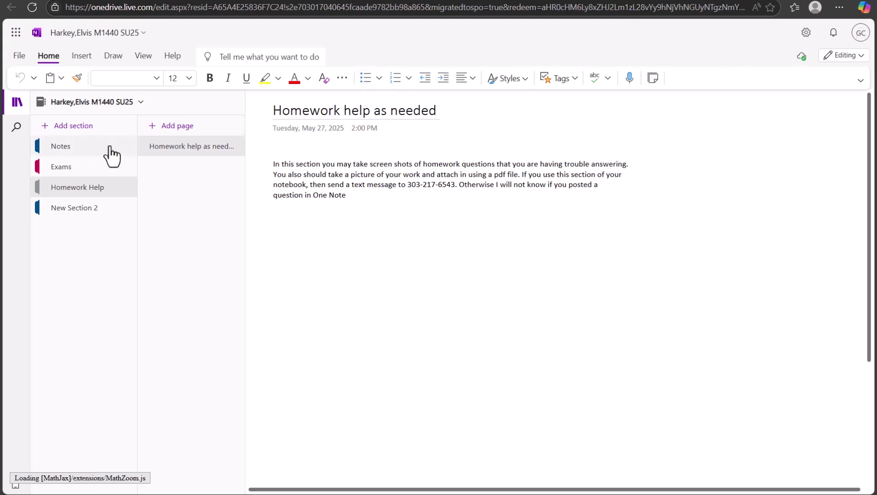
click(63, 148)
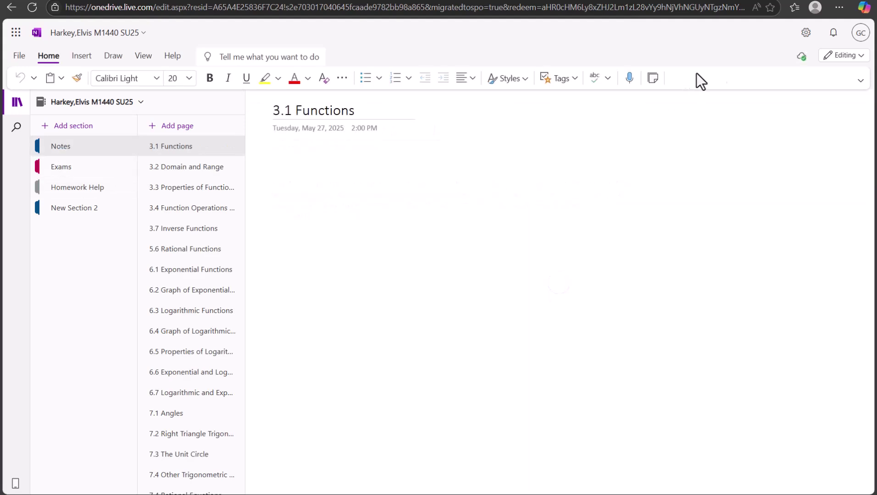
scroll(213, 219, up, 1)
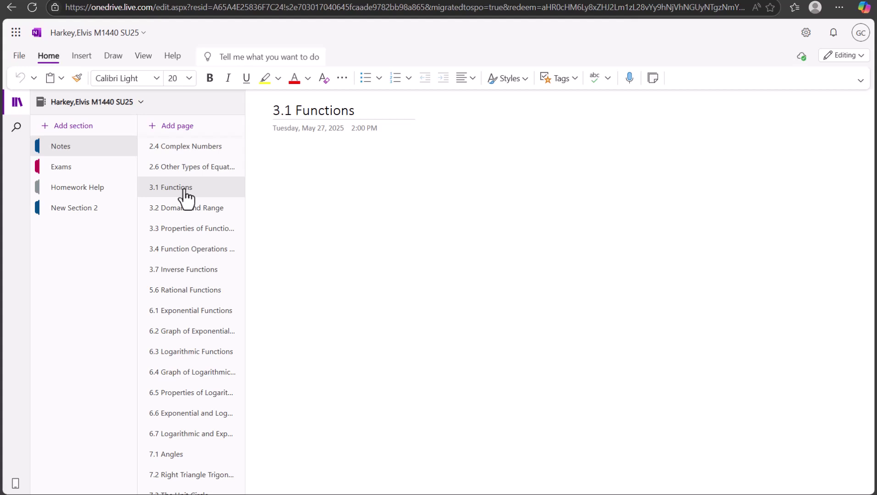
Step: Insert the PDF "MAT 1440 3.1 Notes Solutions" as a file printout in the body of the 3.1 Functions page
click(276, 159)
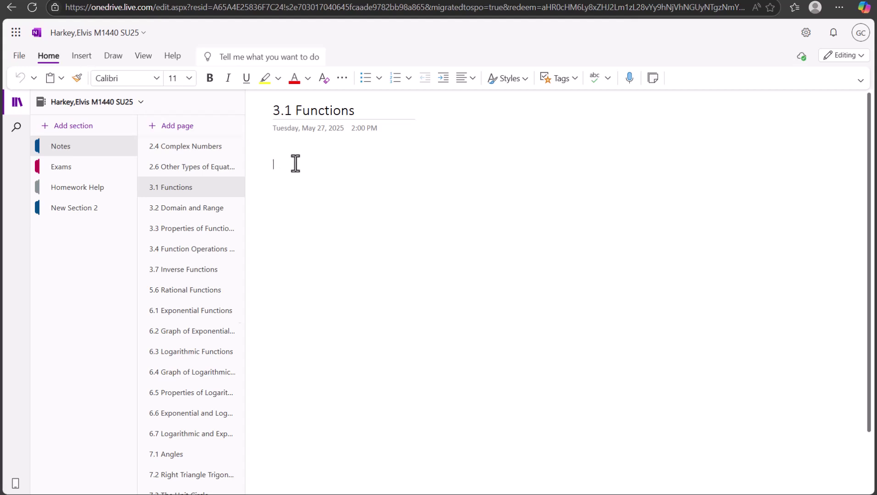
click(80, 55)
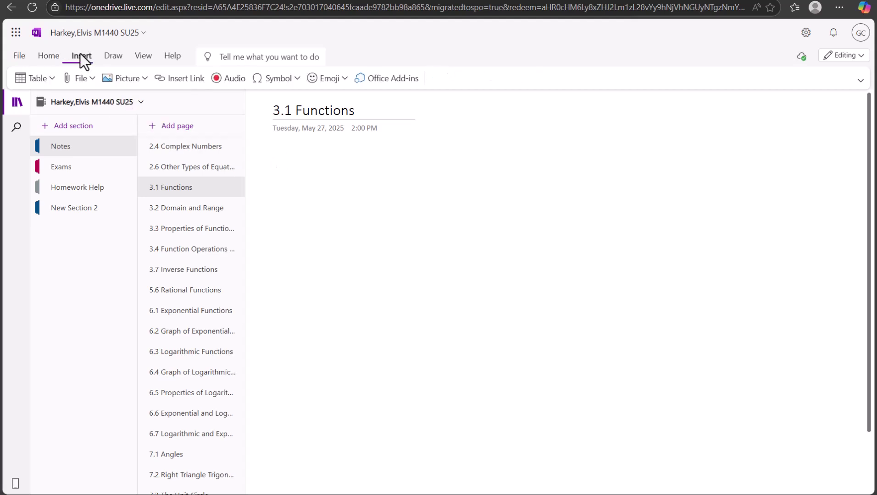
click(92, 78)
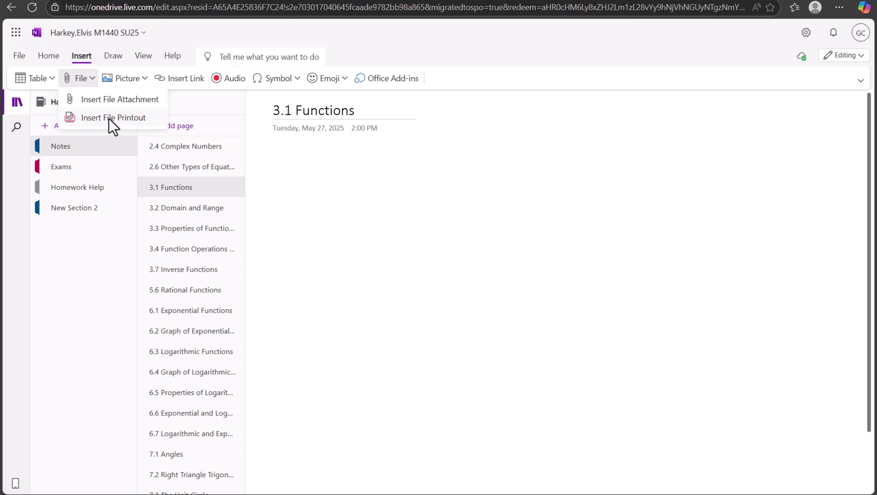
click(109, 118)
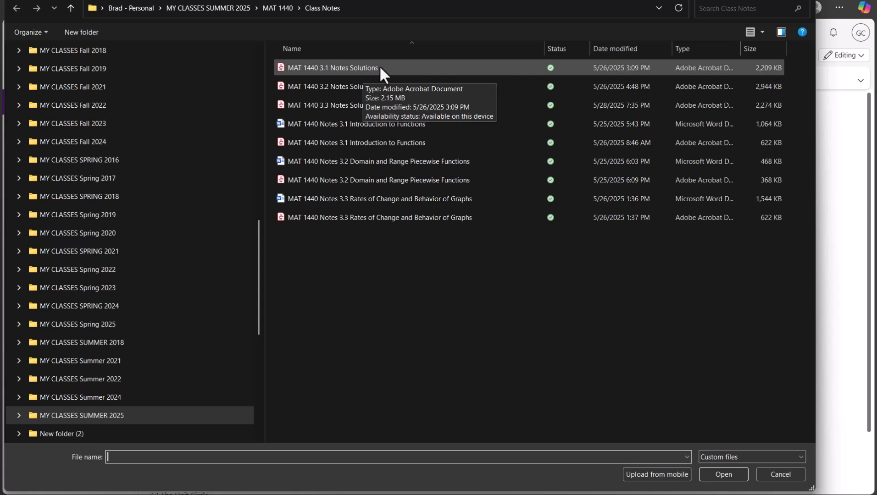
click(328, 66)
double_click(329, 66)
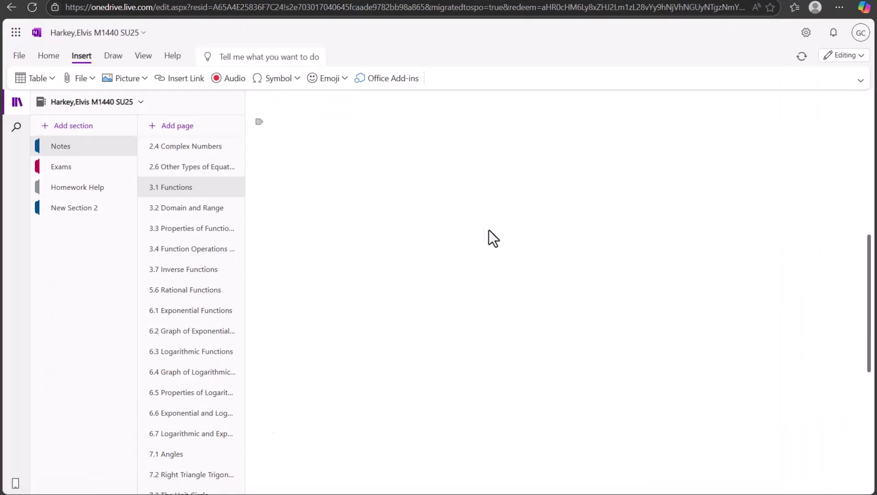
Step: Handwrite a red check mark and the score 4/4 beside the SOLUTIONS heading on the printout's first page of notes
scroll(504, 245, up, 5)
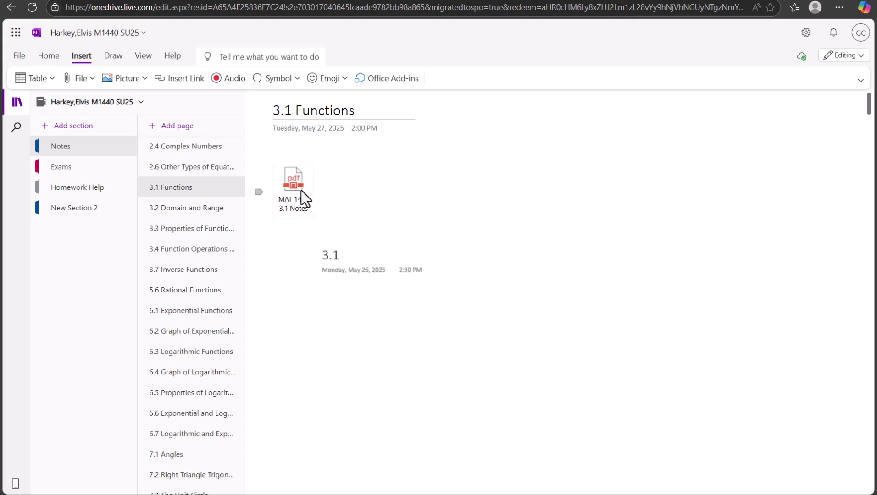
scroll(537, 312, down, 8)
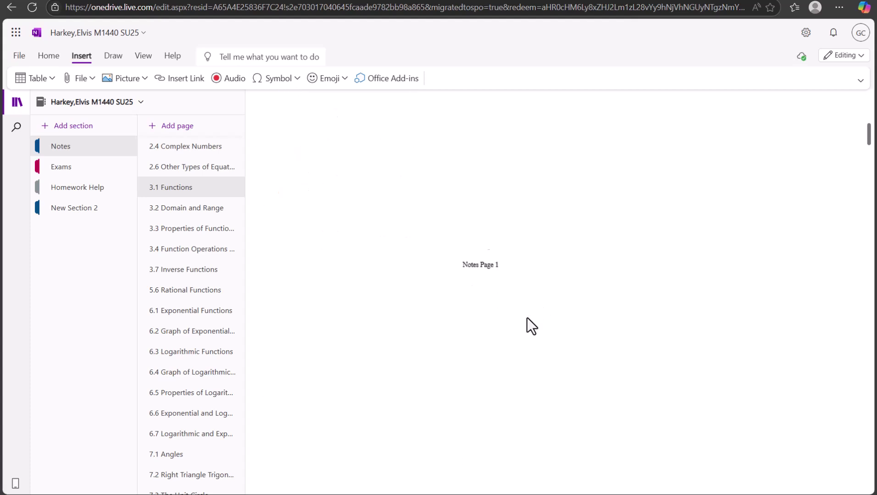
scroll(526, 318, down, 5)
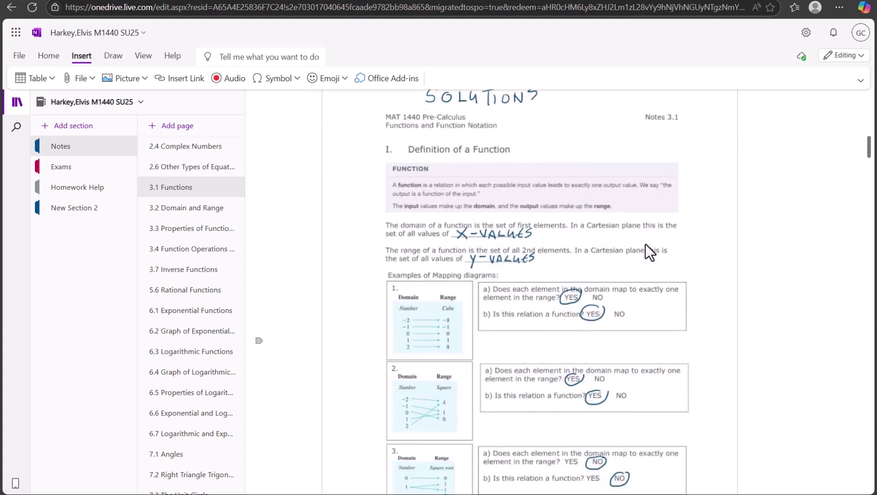
scroll(644, 249, up, 5)
scroll(644, 248, down, 2)
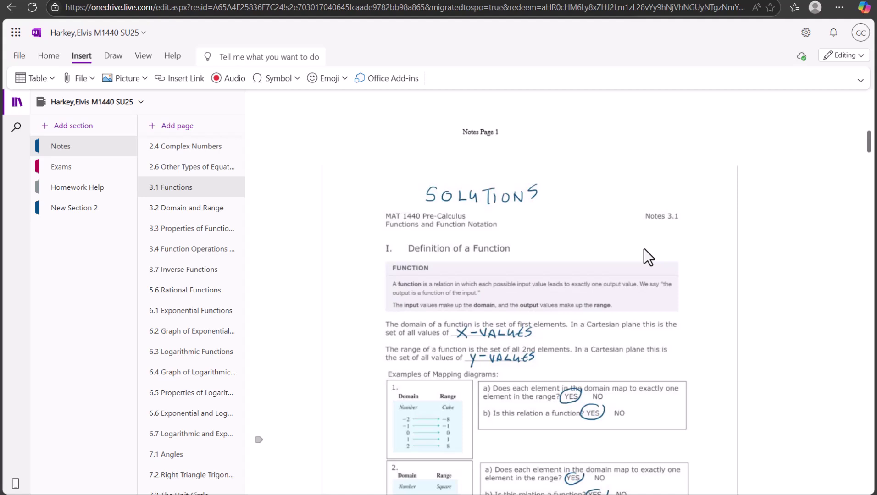
drag(571, 146, 593, 131)
mouse_move(589, 162)
mouse_down()
mouse_move(599, 169)
mouse_move(597, 188)
mouse_up()
drag(606, 145, 600, 209)
drag(609, 163, 619, 179)
drag(615, 162, 624, 195)
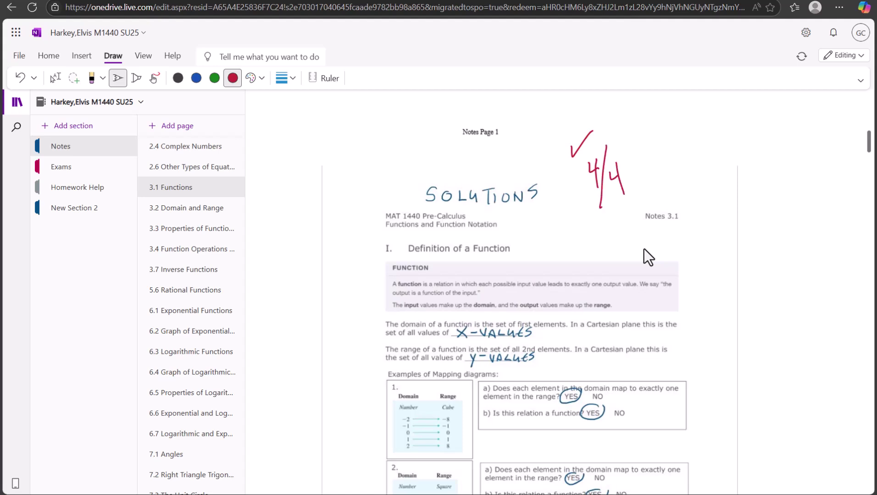
Step: Review the marked 3.1 notes printout through page 4 of 10, and return to the beginning of the page
scroll(779, 362, down, 10)
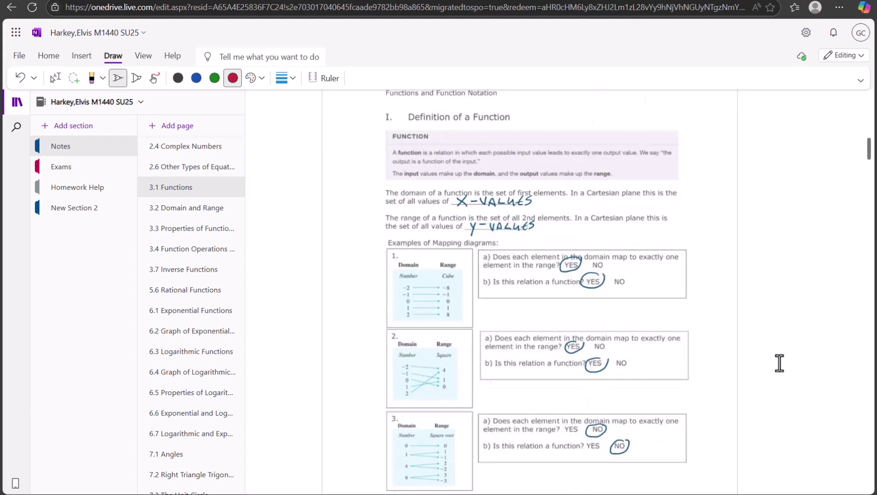
scroll(777, 372, down, 15)
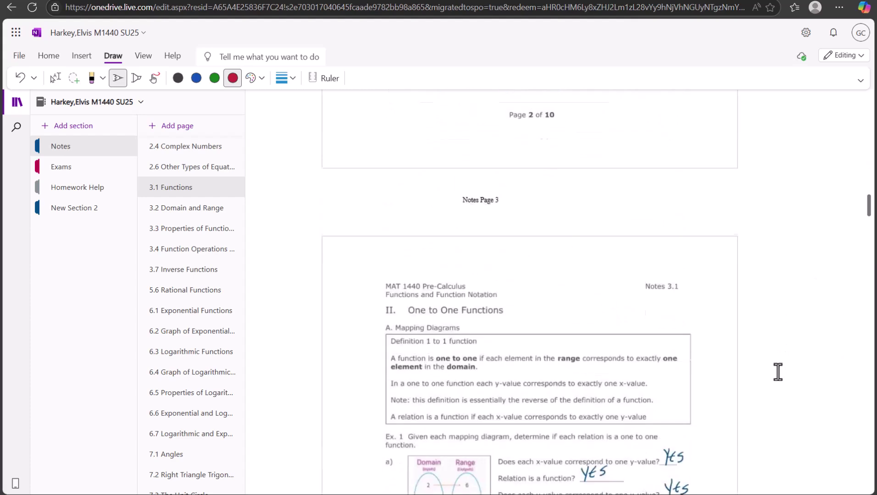
scroll(781, 374, down, 15)
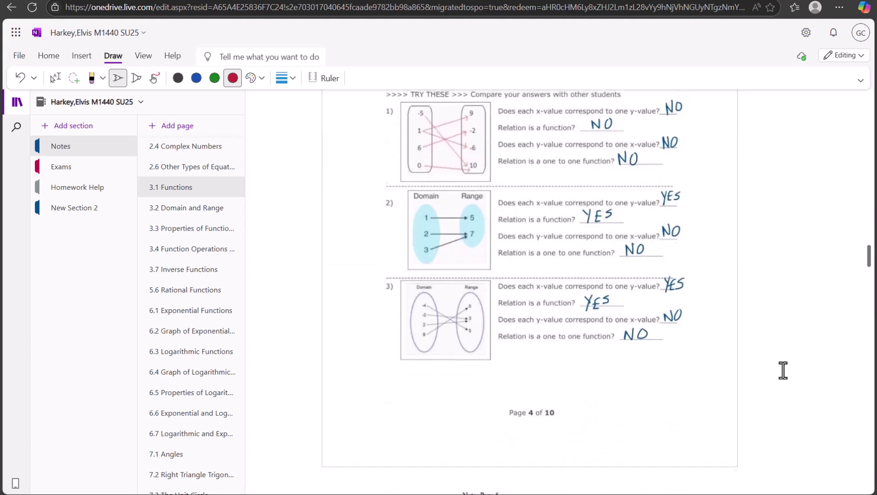
scroll(783, 371, up, 20)
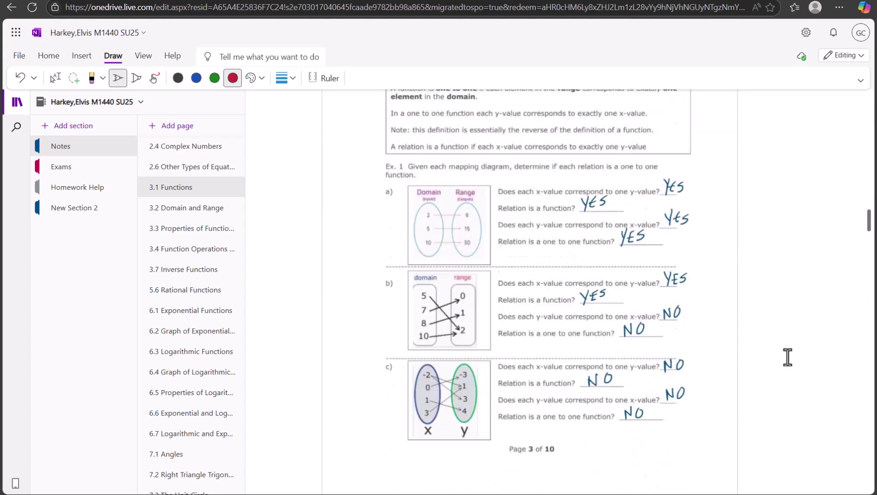
scroll(784, 346, up, 10)
scroll(604, 270, down, 2)
scroll(604, 266, up, 1)
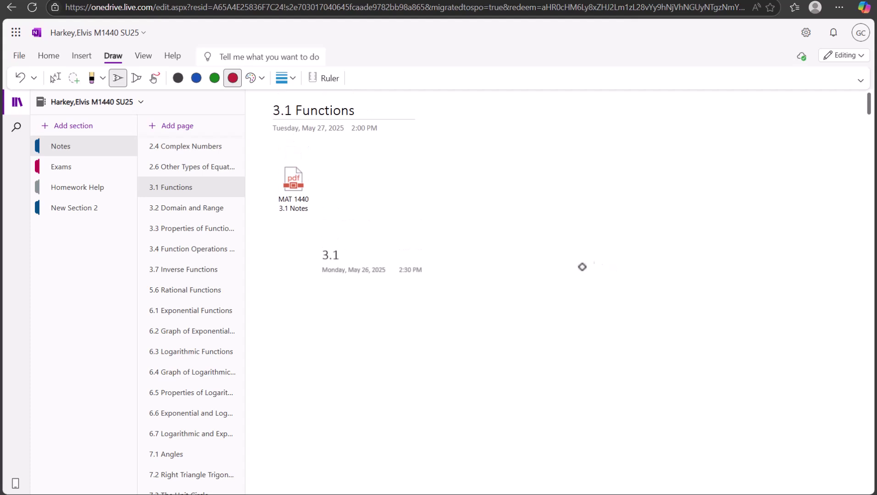
Step: Browse the Notes section's pages from 3.2 Domain and Range through 3.7 Inverse Functions
click(205, 208)
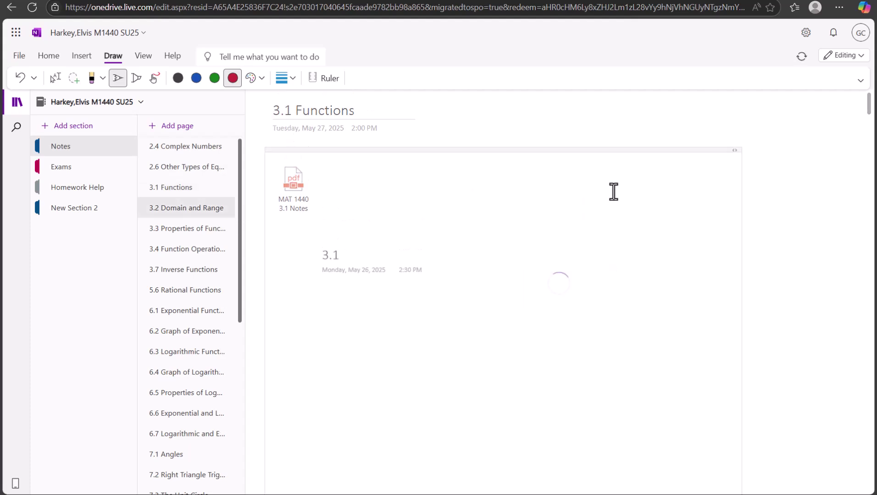
key(Down)
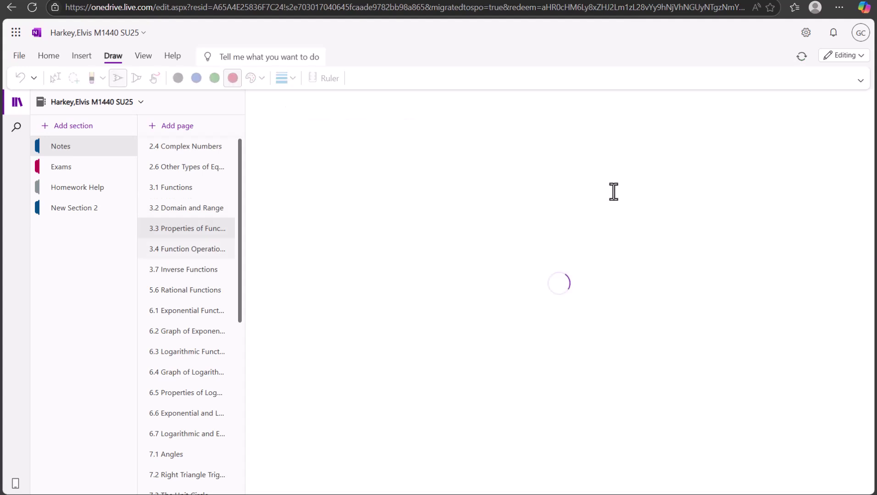
key(Down)
key(Down)
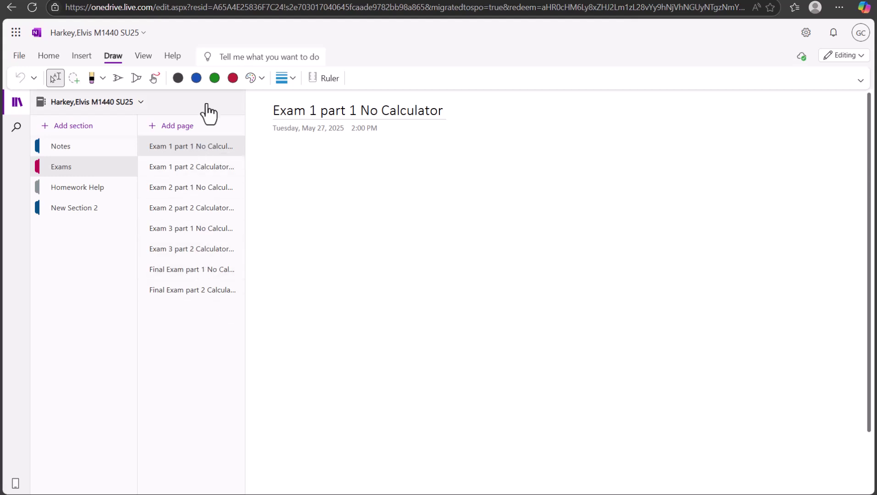
Step: Return to the 3.7 Inverse Functions page in the Notes section, and switch to the Homework Help section
click(69, 150)
click(271, 161)
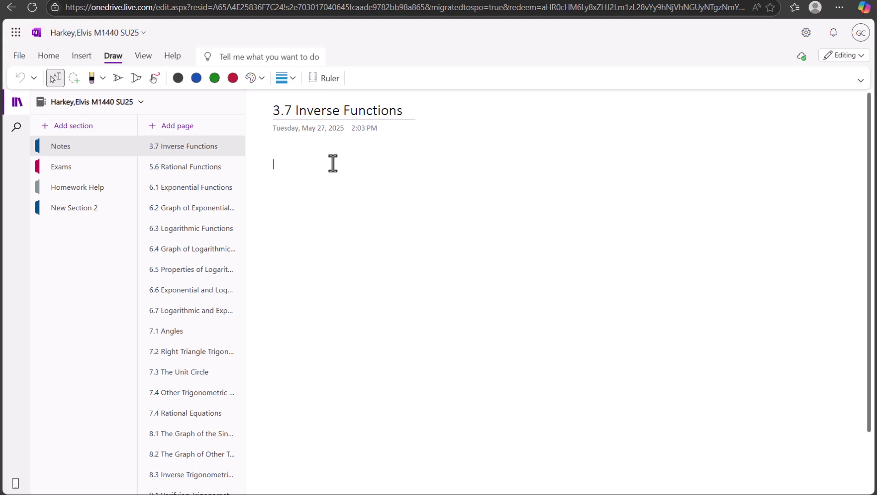
click(73, 192)
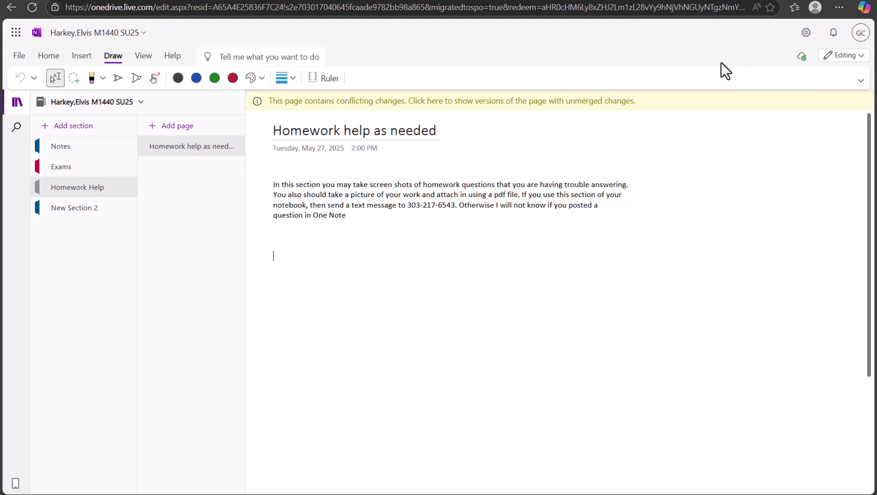
Step: Switch to the MyOpenMath course and open Homework 3.1: Functions and Function Notation in Teacher Preview
key(ctrl+Tab)
scroll(582, 278, down, 5)
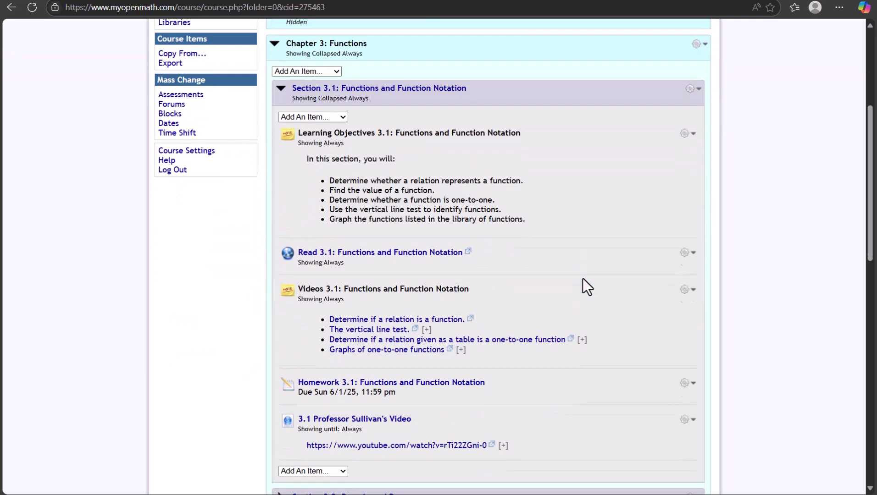
scroll(582, 278, down, 1)
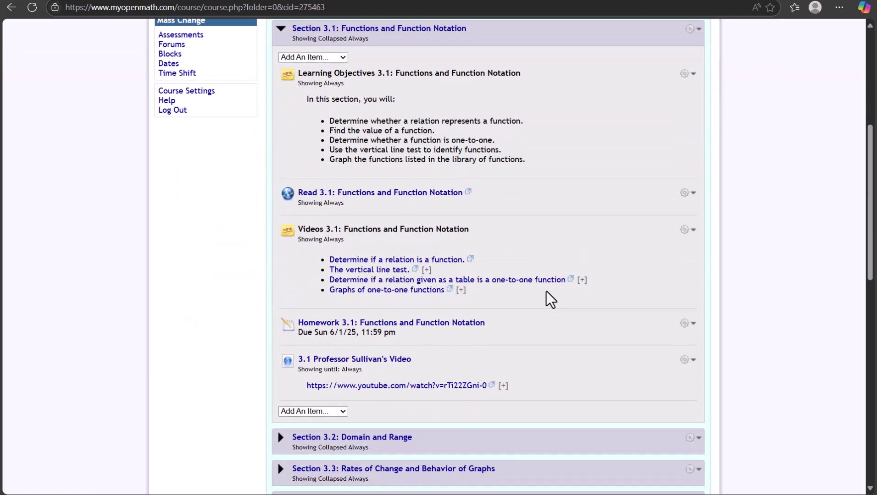
click(693, 324)
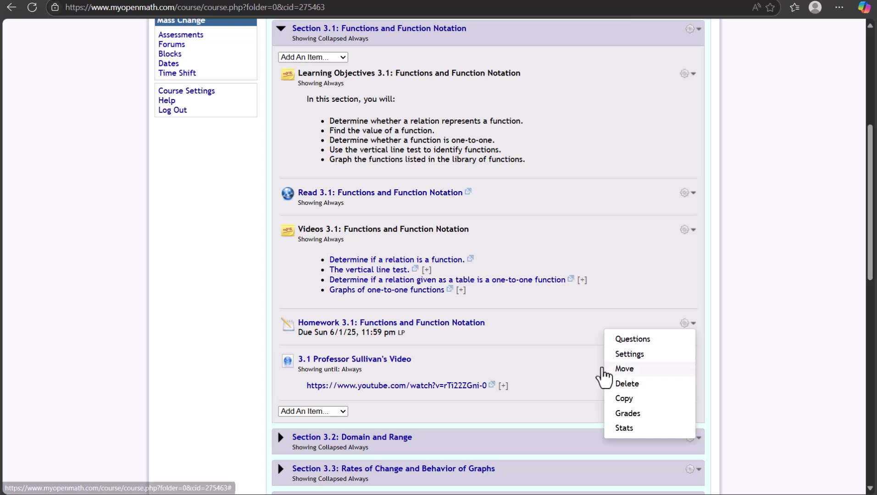
click(405, 333)
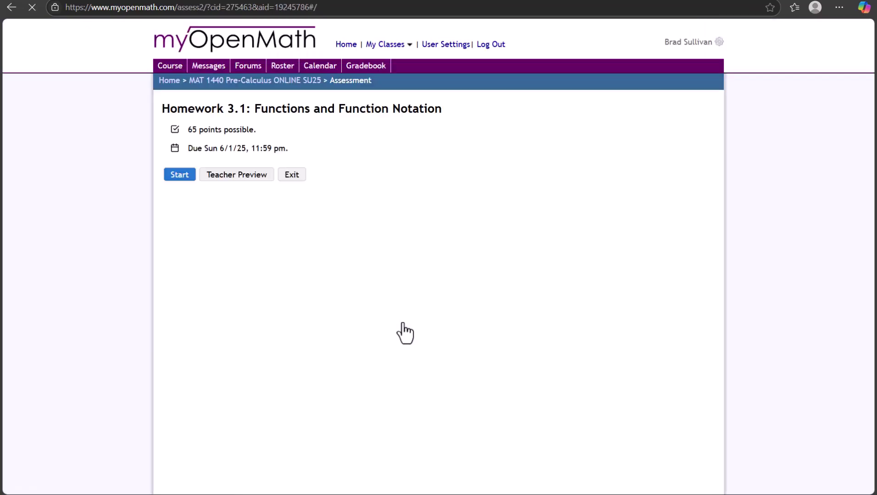
click(236, 177)
Step: Capture a rectangular screenshot of the whole of Question 9 in the homework preview
scroll(456, 294, down, 4)
scroll(456, 297, down, 18)
scroll(457, 297, down, 15)
scroll(457, 297, down, 14)
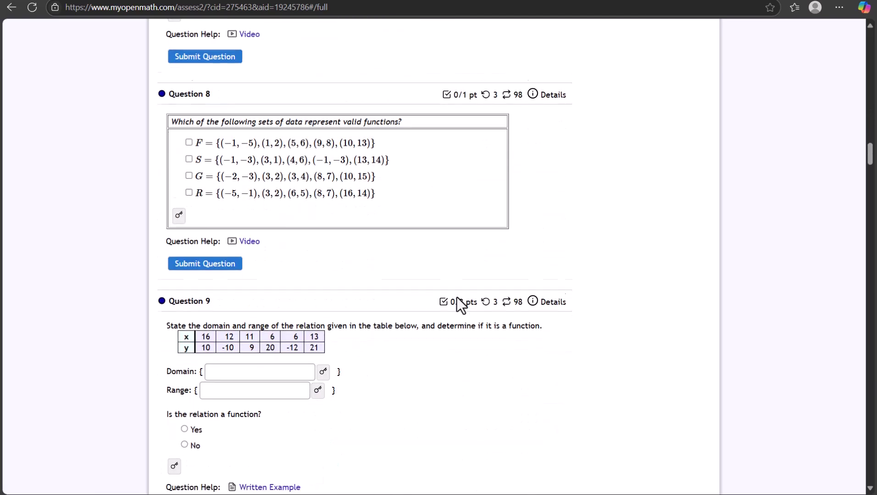
scroll(457, 298, down, 1)
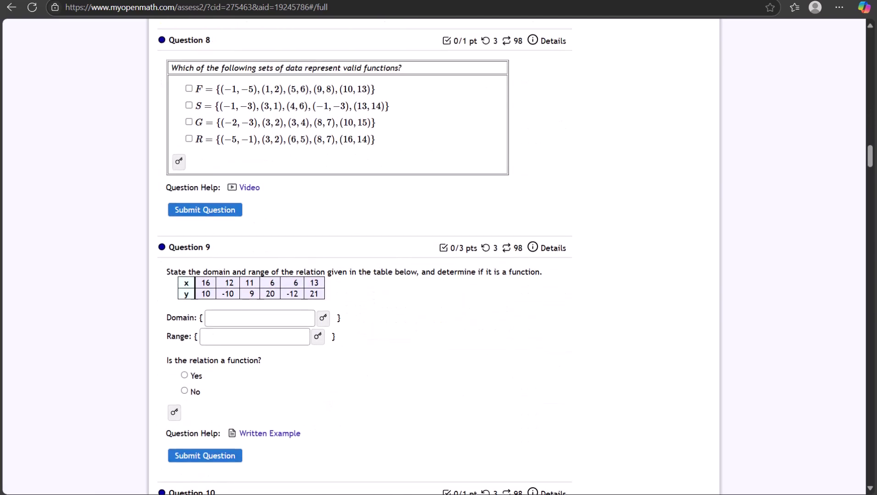
click(514, 494)
click(32, 8)
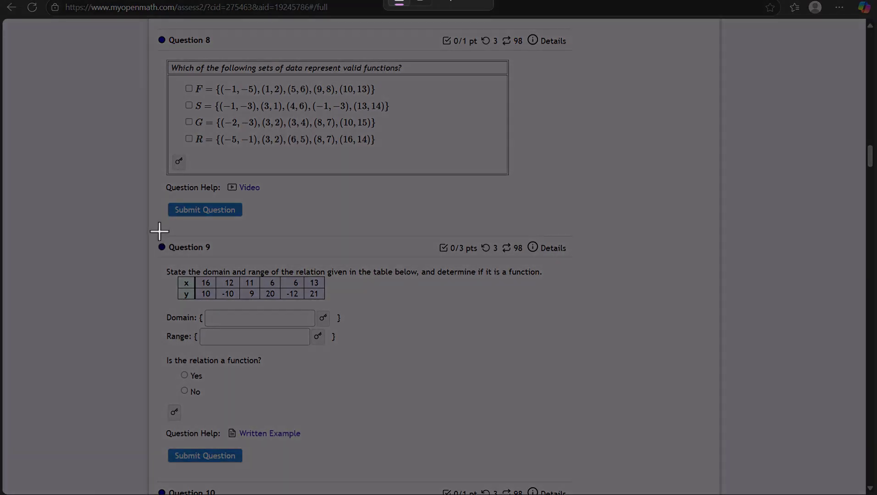
drag(152, 233, 605, 470)
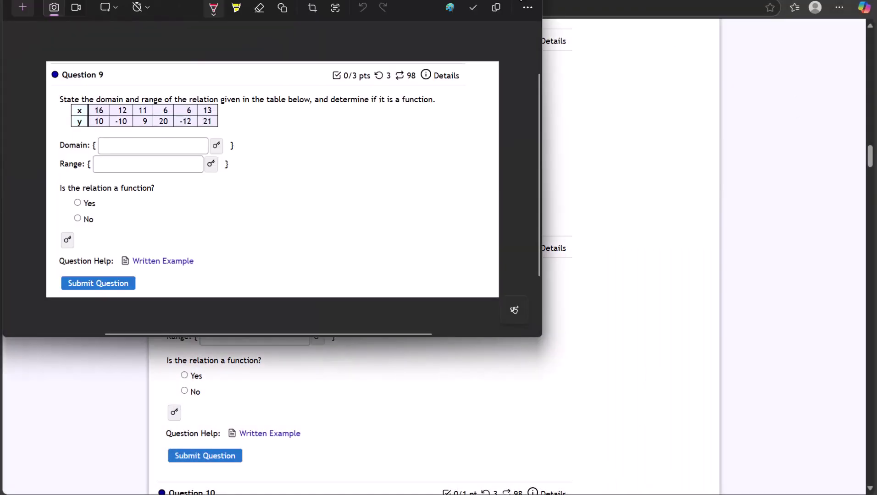
click(651, 180)
Step: Switch back to OneNote and paste the Question 9 screenshot below the instructions on the Homework help as needed page
click(514, 1)
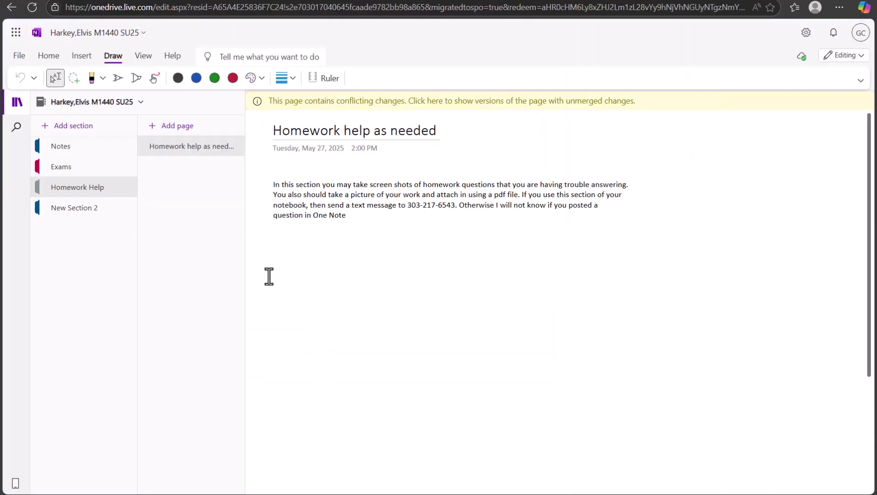
right_click(291, 260)
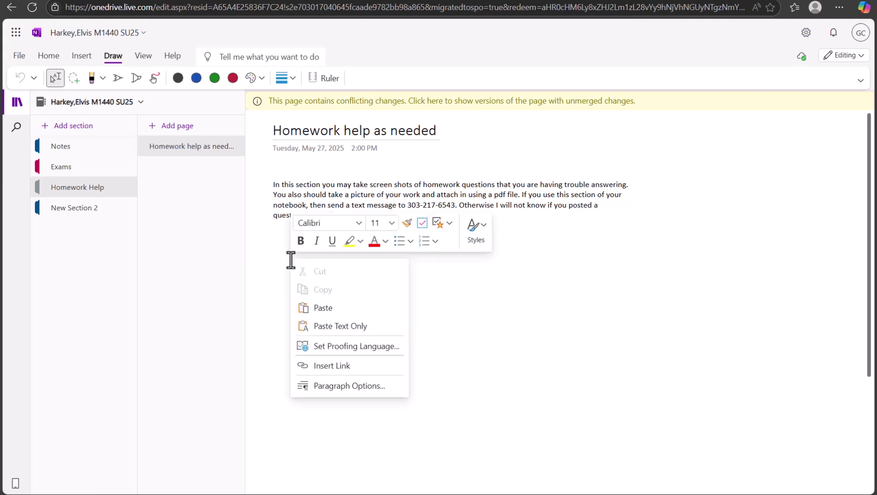
click(323, 308)
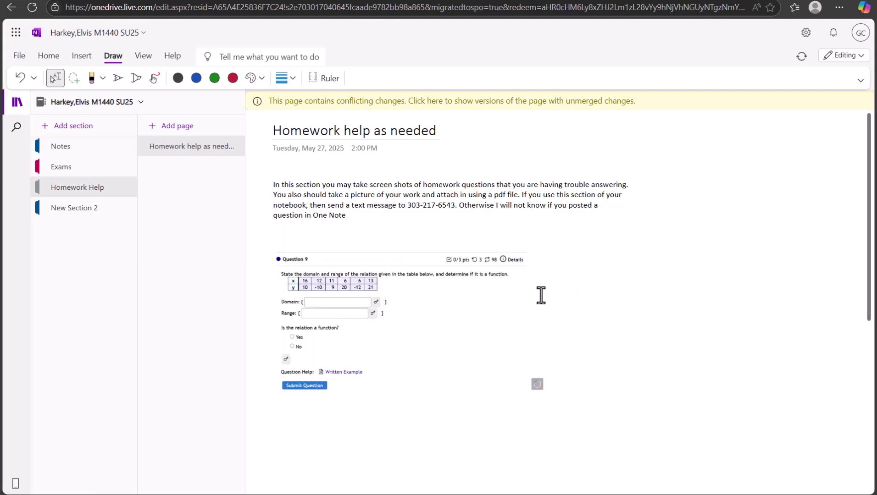
Step: Select the pasted Question 9 picture and stretch it wider to about the width of the instruction text
scroll(463, 304, down, 1)
click(634, 299)
click(485, 270)
drag(546, 265, 638, 264)
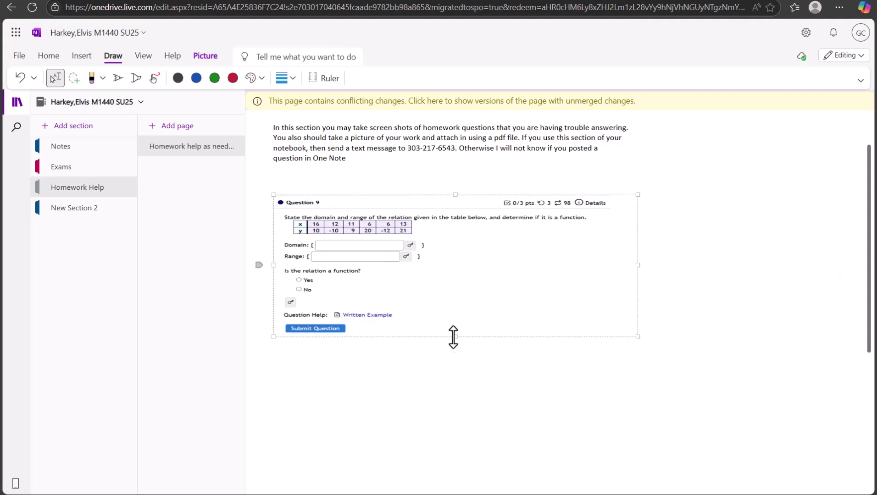
Step: Stretch the Question 9 picture slightly taller and place the text cursor in the empty space below it
drag(453, 336, 460, 358)
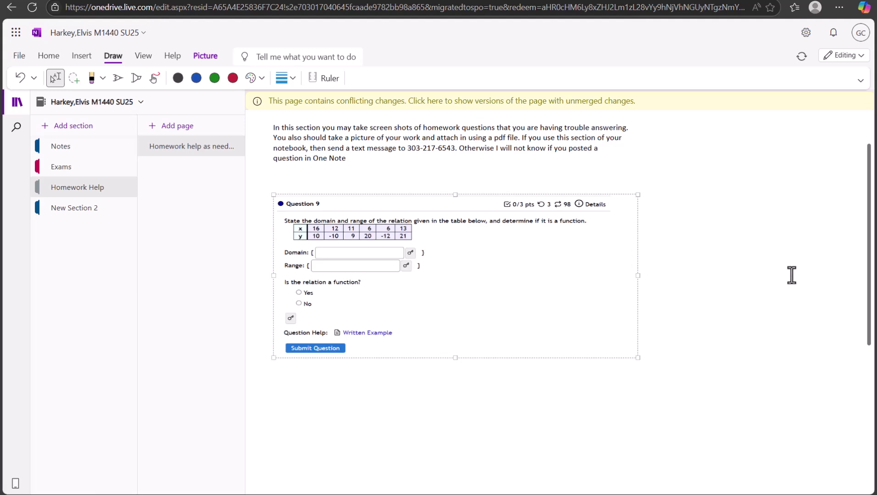
click(330, 385)
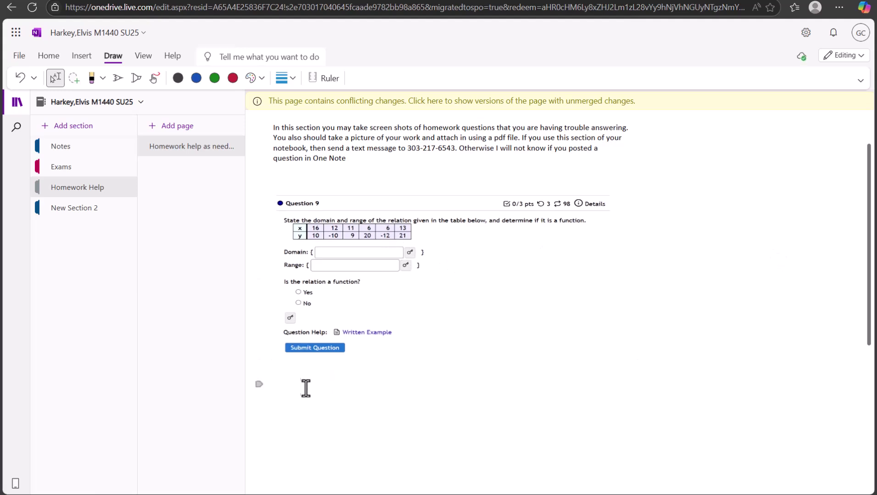
scroll(447, 369, down, 2)
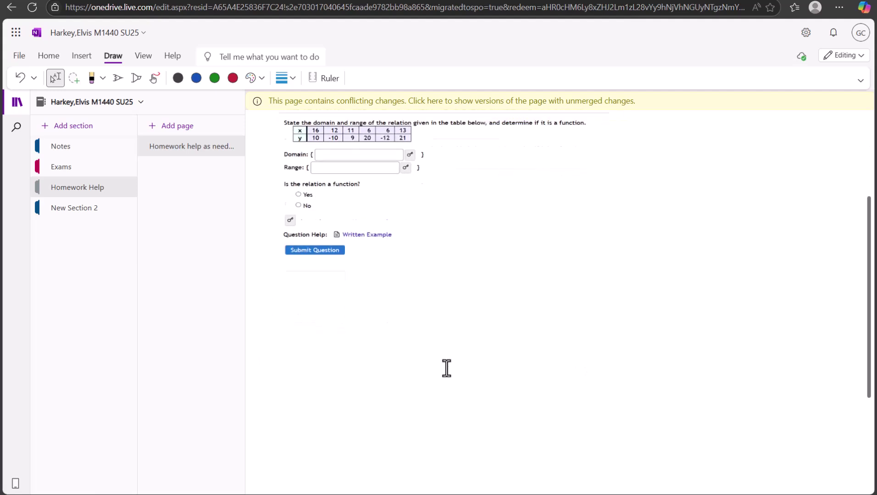
scroll(446, 369, up, 3)
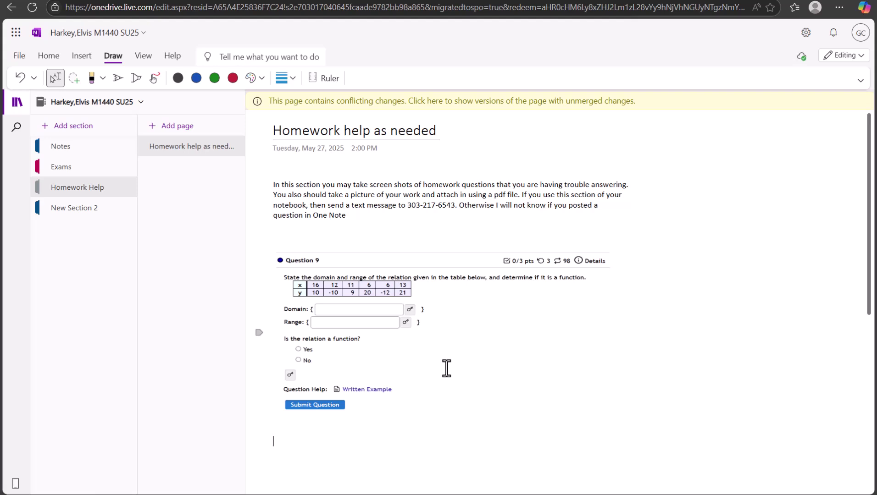
click(449, 406)
scroll(439, 318, down, 1)
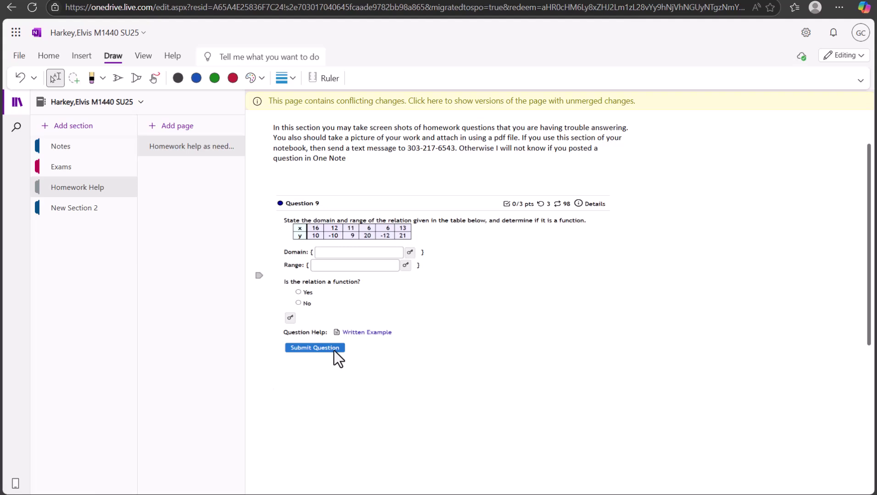
scroll(505, 227, up, 1)
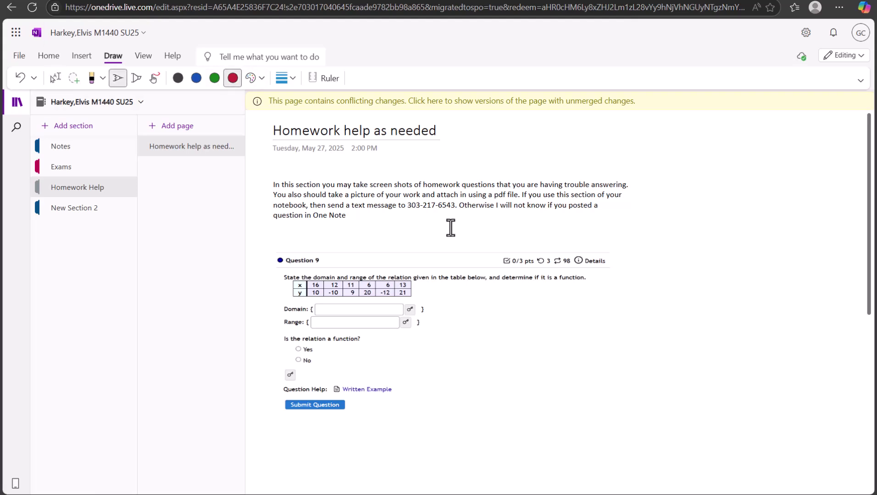
Step: Underline the phone number in the instructions with the red pen and draw red check marks beside the Question 9 picture
drag(438, 212, 400, 214)
mouse_move(557, 308)
mouse_down()
mouse_move(586, 287)
mouse_move(710, 286)
mouse_up()
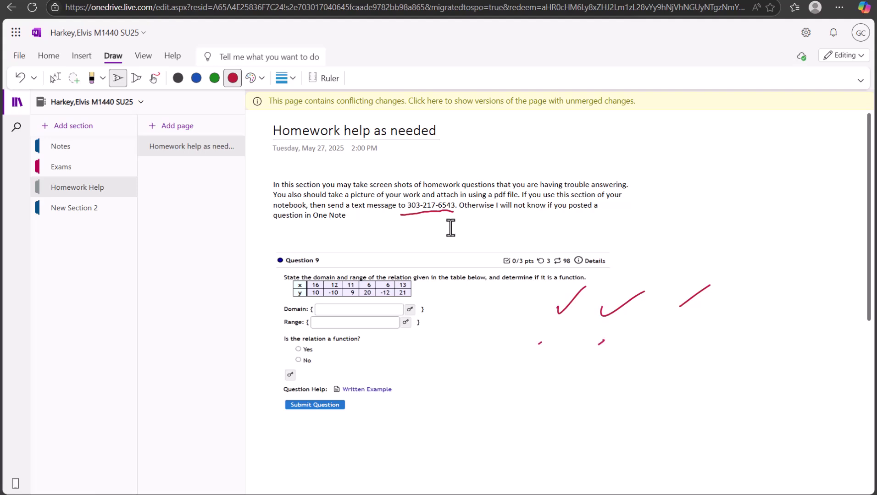
scroll(571, 339, down, 4)
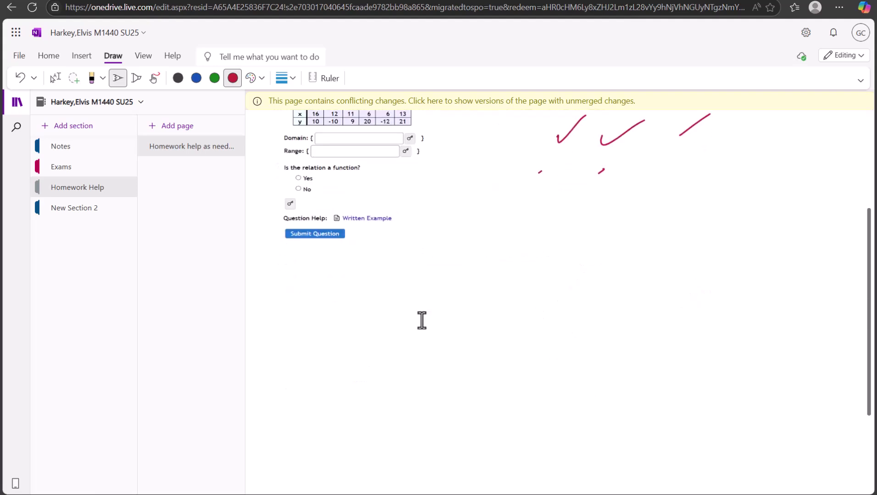
scroll(534, 316, up, 4)
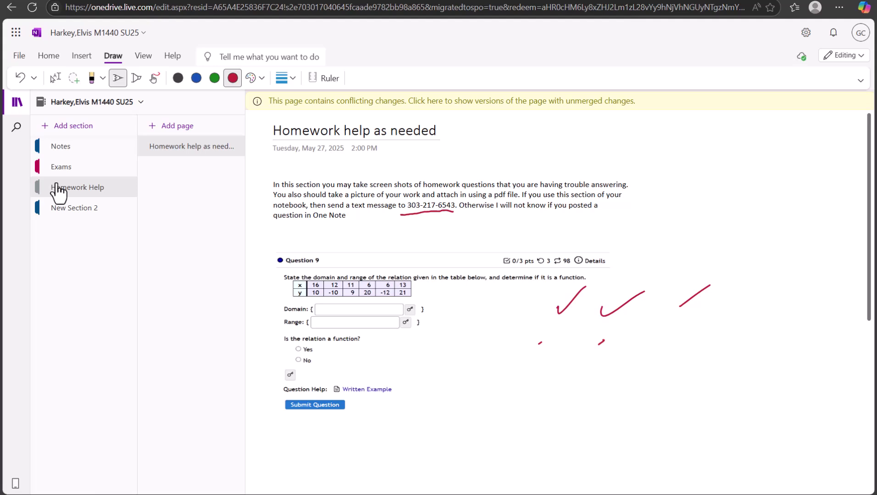
Step: Add four new pages to the Homework Help section and title the last one 5/30
click(169, 126)
click(168, 127)
click(169, 127)
click(168, 126)
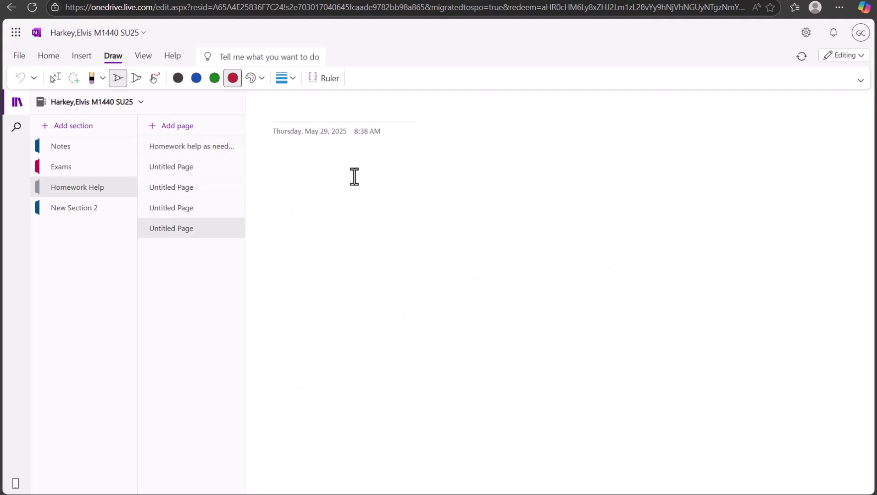
click(317, 116)
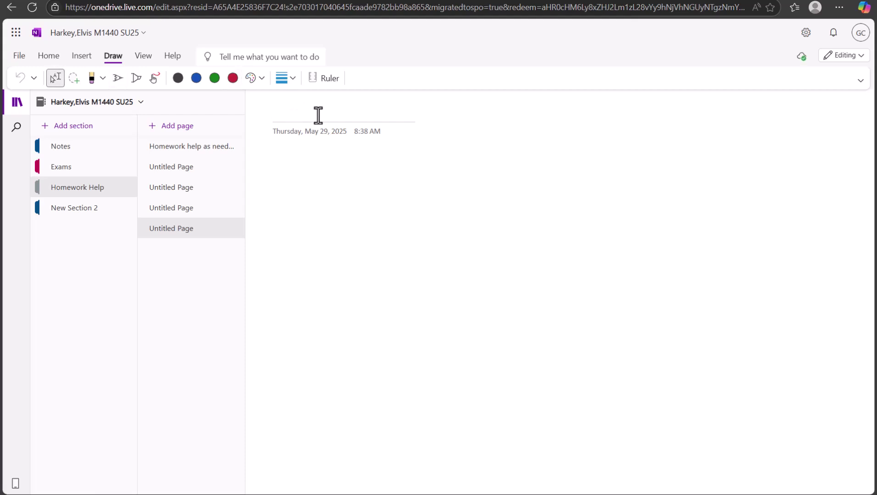
text(5/30)
key(Return)
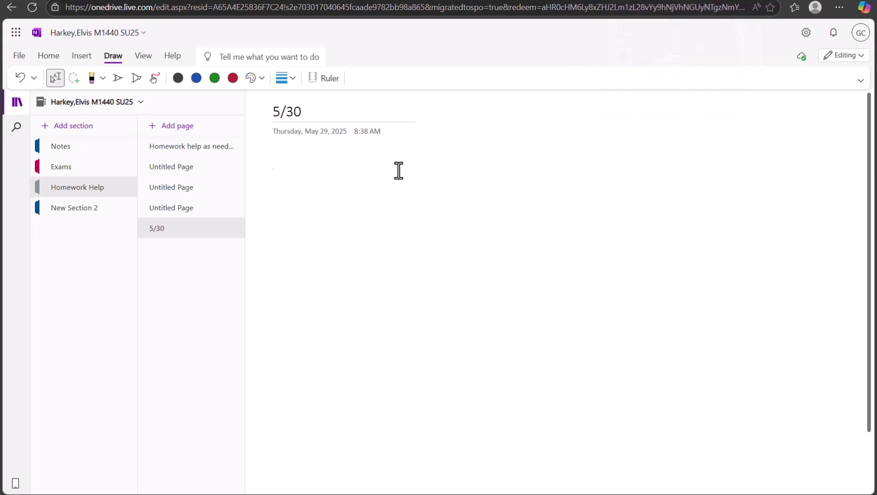
Step: Go to the Notes section, view the 2.4 Complex Numbers page and open the 3.2 Domain and Range page
click(61, 146)
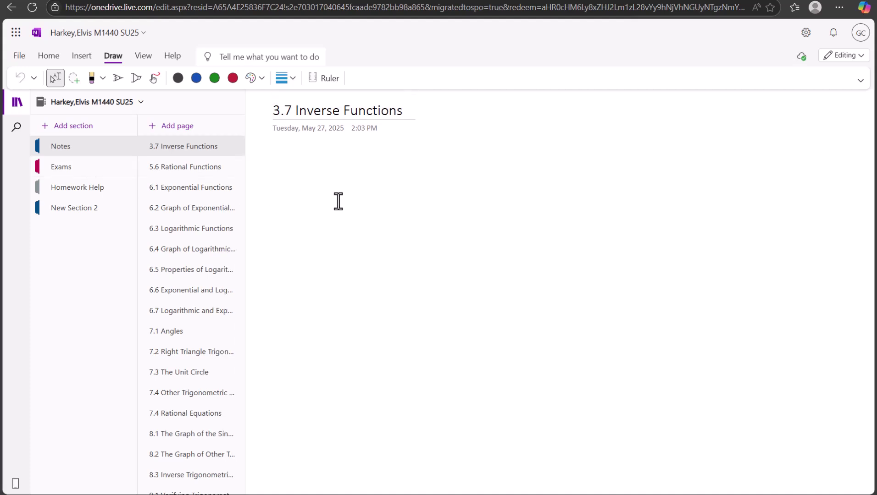
scroll(208, 191, up, 3)
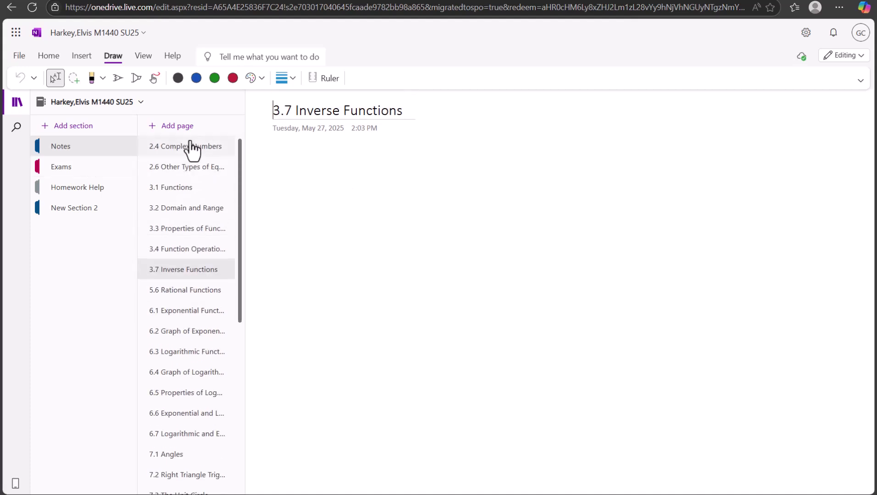
click(191, 146)
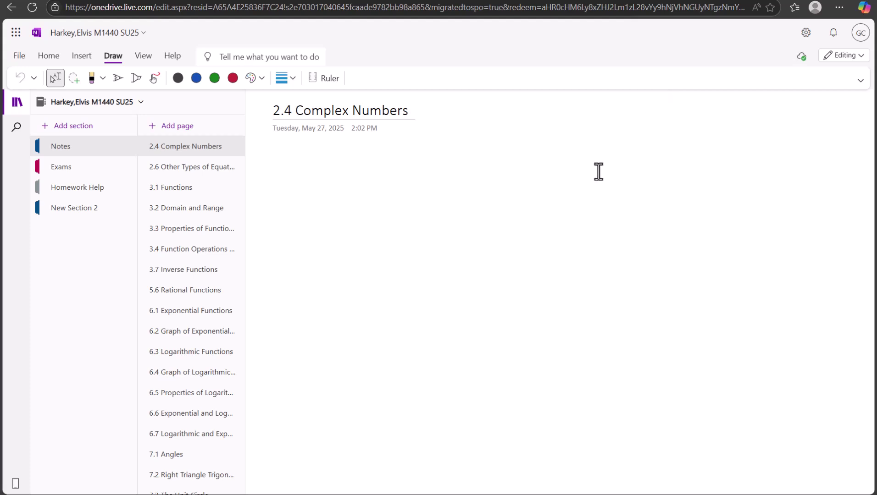
click(200, 209)
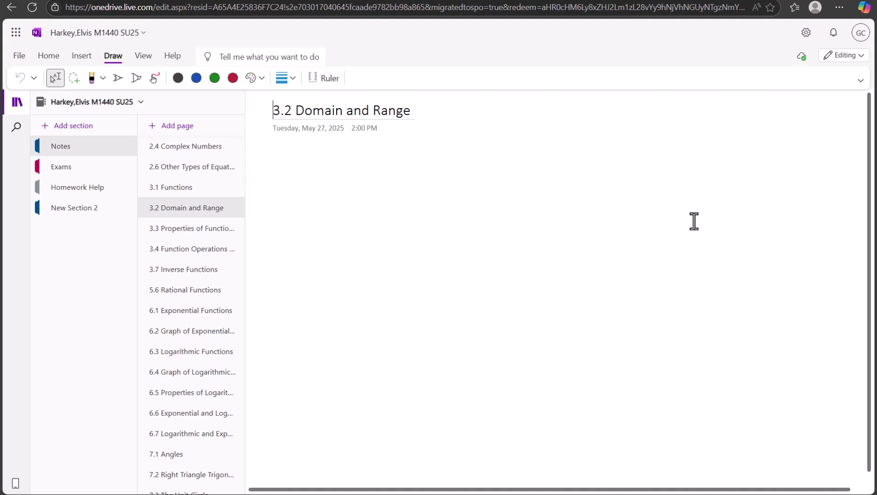
Step: Insert the PDF MAT 1440 Notes 3.2 Domain and Range Piecewise Functions as a file printout in the page body
click(325, 156)
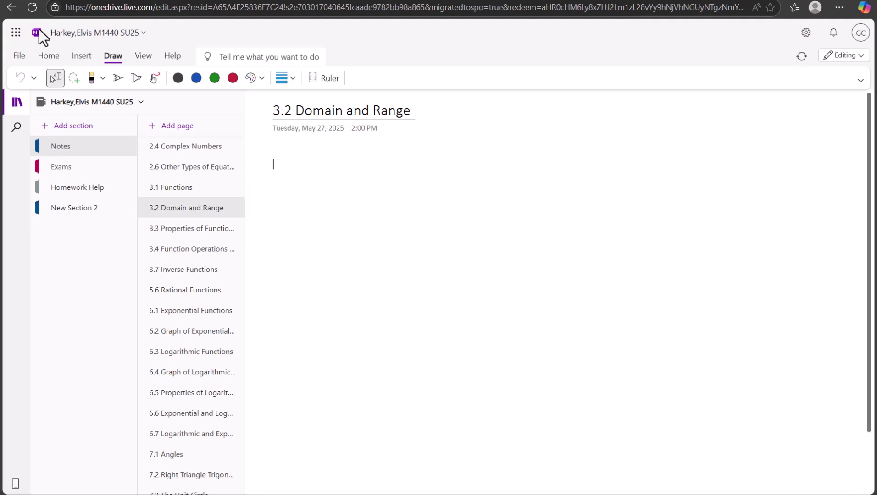
click(83, 57)
click(74, 81)
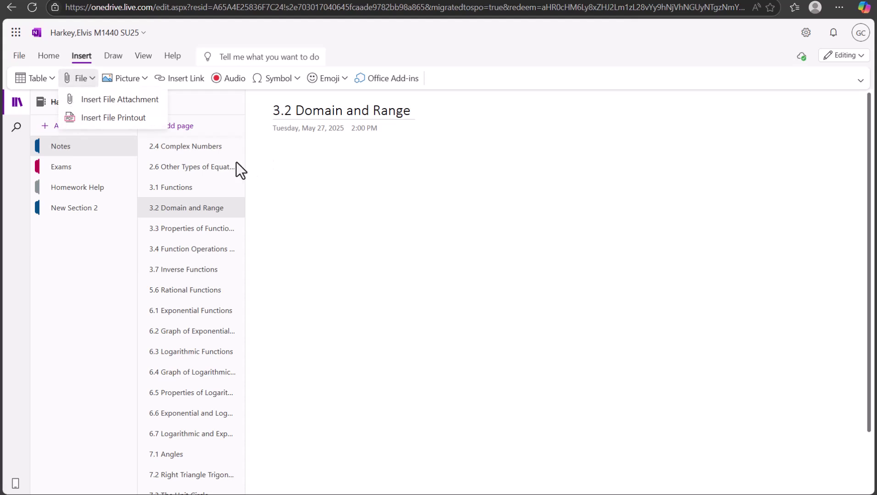
click(108, 116)
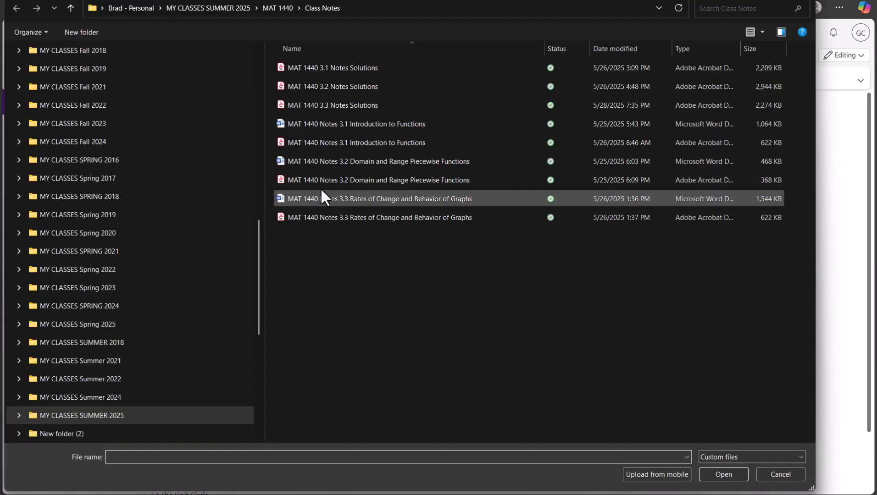
double_click(338, 177)
scroll(409, 244, up, 5)
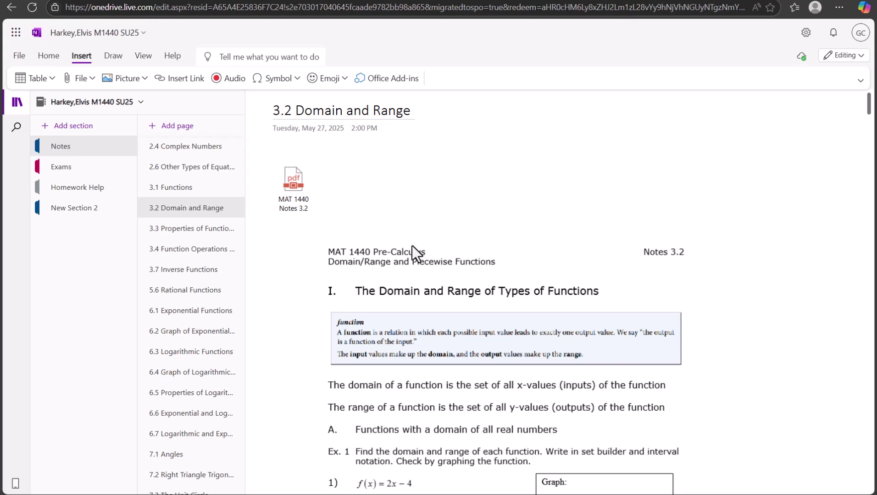
Step: Circle the Notes 3.2 heading on the first page of the printout in red ink
scroll(637, 223, down, 3)
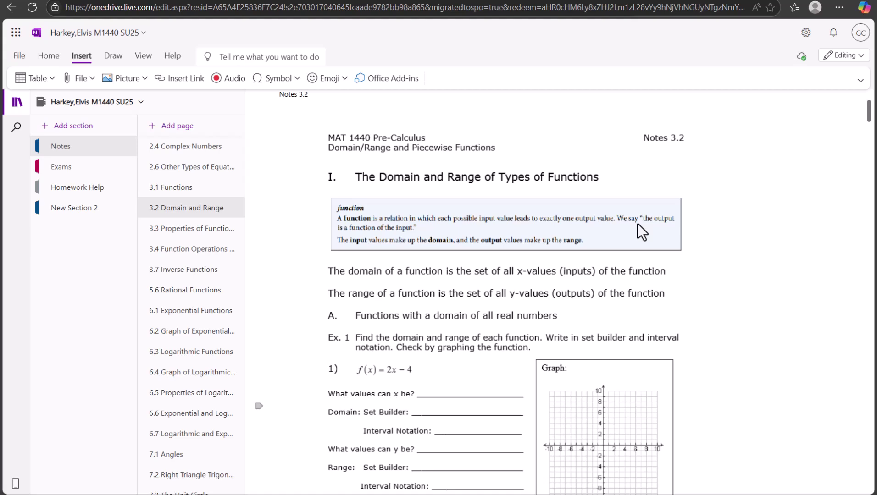
scroll(638, 224, down, 1)
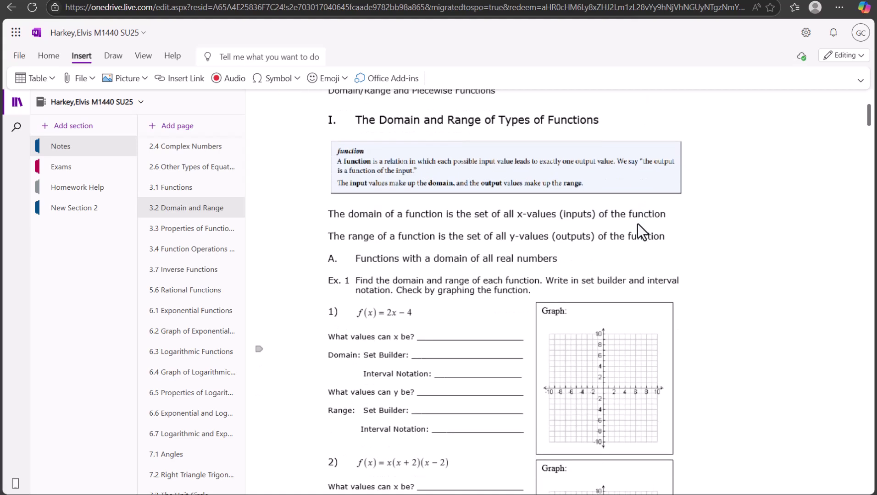
scroll(637, 227, up, 5)
mouse_move(673, 234)
mouse_down()
mouse_move(642, 232)
mouse_move(700, 242)
mouse_up()
Step: Handwrite ANY ℝ in red on the "What values can x be?" line of Example 1, problem 1
scroll(491, 293, down, 3)
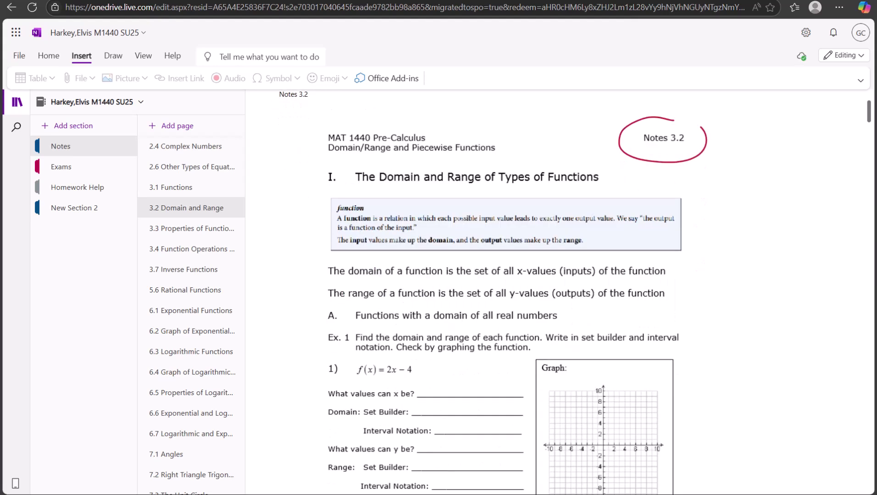
scroll(637, 222, down, 1)
mouse_move(425, 344)
mouse_down()
mouse_move(453, 325)
mouse_move(478, 341)
mouse_up()
mouse_move(480, 341)
mouse_down()
mouse_move(480, 326)
mouse_move(504, 343)
mouse_up()
Step: Handwrite WACOM TABLET in red beside Example 1 and mark the remaining answer lines of problems 1 and 2 with red dots
scroll(637, 222, down, 2)
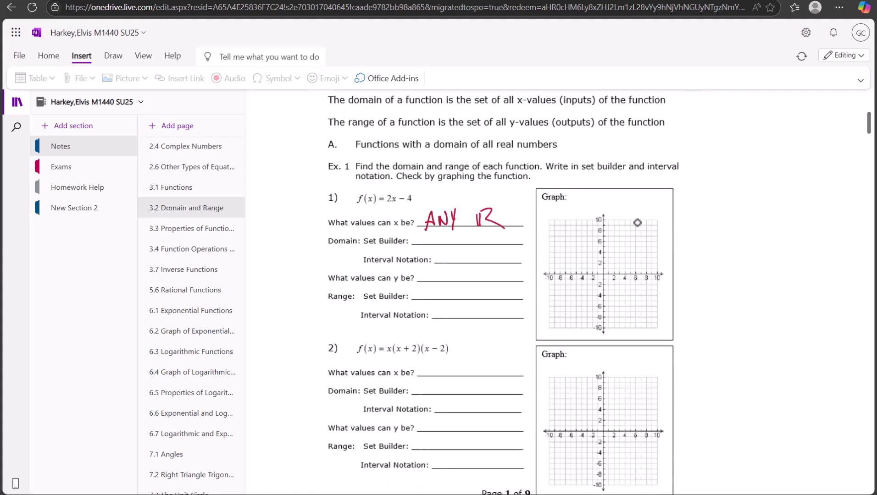
mouse_move(702, 185)
mouse_down()
mouse_move(711, 198)
mouse_move(719, 183)
mouse_up()
mouse_move(722, 196)
mouse_down()
mouse_move(728, 178)
mouse_move(731, 195)
mouse_up()
mouse_move(746, 168)
mouse_down()
mouse_move(739, 186)
mouse_move(788, 170)
mouse_up()
drag(705, 218, 726, 212)
mouse_move(716, 214)
mouse_down()
mouse_move(714, 229)
mouse_move(739, 214)
mouse_up()
mouse_move(741, 194)
mouse_down()
mouse_move(742, 212)
mouse_move(782, 190)
mouse_up()
drag(770, 188, 793, 167)
drag(787, 170, 784, 191)
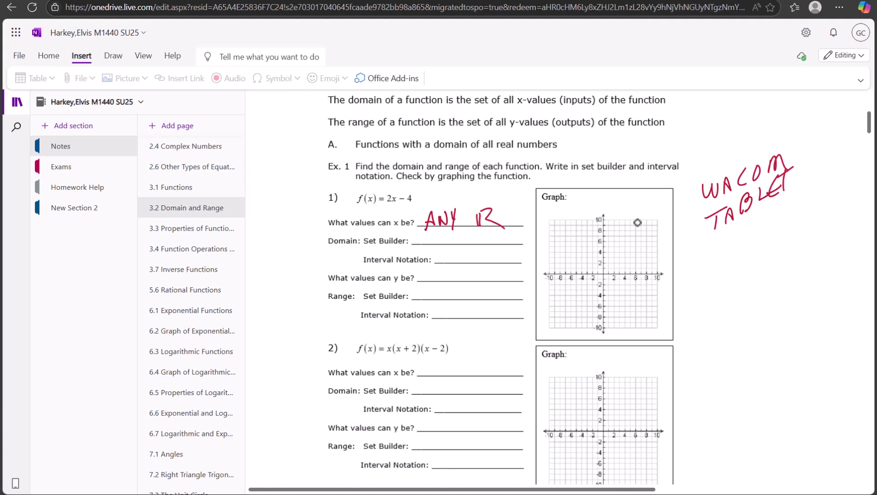
click(478, 241)
scroll(664, 243, down, 1)
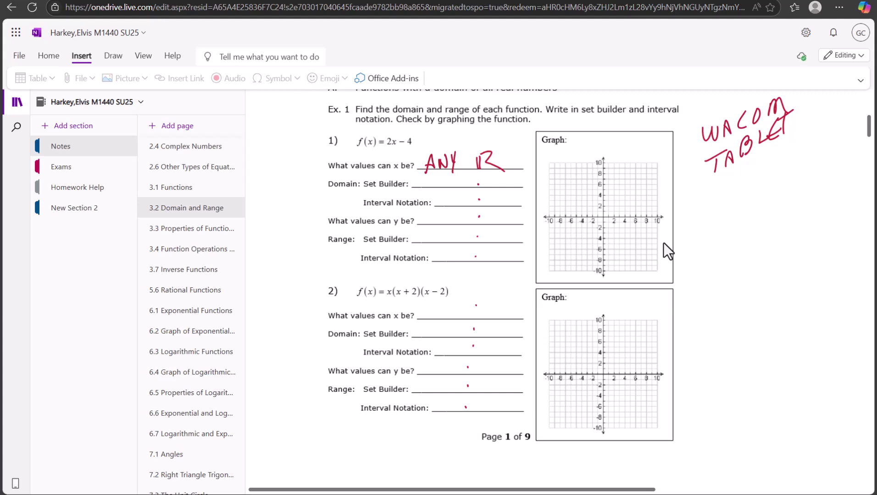
Step: Handwrite SCANNER and CAMSCANNER in red beneath WACOM TABLET in the page margin
mouse_move(713, 209)
mouse_down()
mouse_move(702, 223)
mouse_move(724, 224)
mouse_move(727, 211)
mouse_move(702, 253)
mouse_move(735, 254)
mouse_up()
mouse_move(728, 249)
mouse_down()
mouse_move(769, 238)
mouse_move(785, 252)
mouse_move(785, 244)
mouse_up()
mouse_move(796, 234)
mouse_down()
mouse_move(795, 254)
mouse_move(807, 251)
mouse_up()
mouse_move(712, 278)
mouse_down()
mouse_move(712, 295)
mouse_move(721, 279)
mouse_move(725, 293)
mouse_up()
mouse_move(730, 281)
mouse_down()
mouse_move(730, 296)
mouse_move(751, 285)
mouse_move(744, 296)
mouse_move(770, 298)
mouse_up()
mouse_move(775, 278)
mouse_down()
mouse_move(774, 297)
mouse_move(783, 296)
mouse_up()
mouse_move(787, 281)
mouse_down()
mouse_move(786, 292)
mouse_move(800, 279)
mouse_move(812, 288)
mouse_move(814, 274)
mouse_up()
mouse_move(827, 274)
mouse_down()
mouse_move(819, 292)
mouse_move(826, 285)
mouse_up()
mouse_move(830, 292)
mouse_down()
mouse_move(831, 267)
mouse_move(843, 288)
mouse_up()
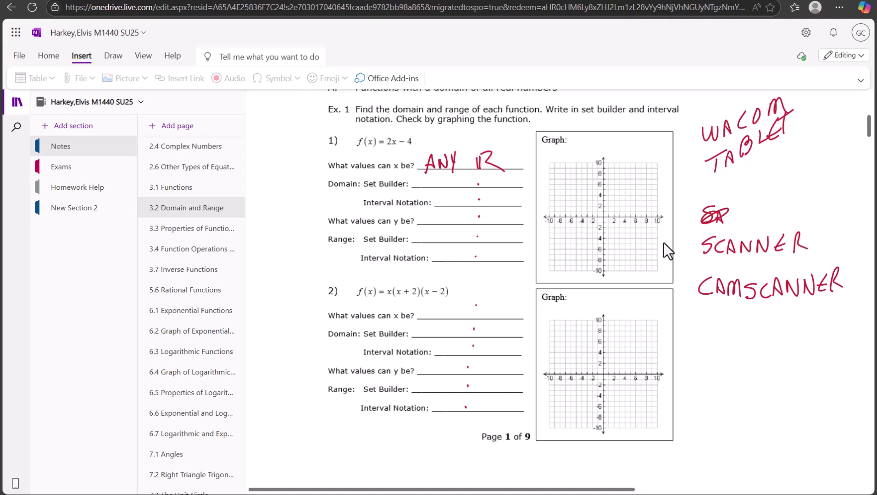
Step: Handwrite PICTURES in red beneath CAMSCANNER
drag(707, 318, 708, 336)
mouse_move(705, 317)
mouse_down()
mouse_move(707, 327)
mouse_move(733, 331)
mouse_move(753, 313)
mouse_up()
mouse_move(743, 320)
mouse_down()
mouse_move(742, 338)
mouse_move(758, 322)
mouse_move(764, 340)
mouse_up()
mouse_move(765, 320)
mouse_down()
mouse_move(773, 343)
mouse_move(786, 340)
mouse_up()
drag(780, 330, 787, 338)
drag(803, 319, 794, 336)
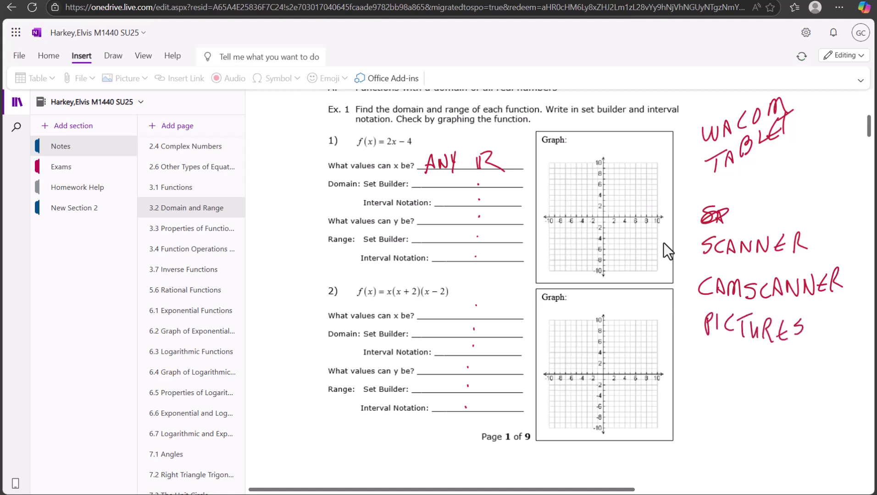
Step: Handwrite 1 FILE! with a circle around it beneath PICTURES, and write PDF below the circle in red
mouse_move(714, 359)
mouse_down()
mouse_move(714, 380)
mouse_move(738, 378)
mouse_up()
drag(738, 360, 749, 368)
mouse_move(752, 362)
mouse_down()
mouse_move(753, 378)
mouse_move(777, 379)
mouse_up()
drag(776, 360, 782, 360)
drag(776, 378, 783, 370)
mouse_move(805, 354)
mouse_down()
mouse_move(743, 348)
mouse_move(751, 400)
mouse_move(804, 352)
mouse_move(791, 371)
mouse_up()
click(794, 380)
mouse_move(740, 418)
mouse_down()
mouse_move(739, 440)
mouse_move(741, 424)
mouse_up()
mouse_move(754, 439)
mouse_down()
mouse_move(753, 429)
mouse_move(754, 439)
mouse_move(785, 406)
mouse_up()
drag(775, 424, 784, 422)
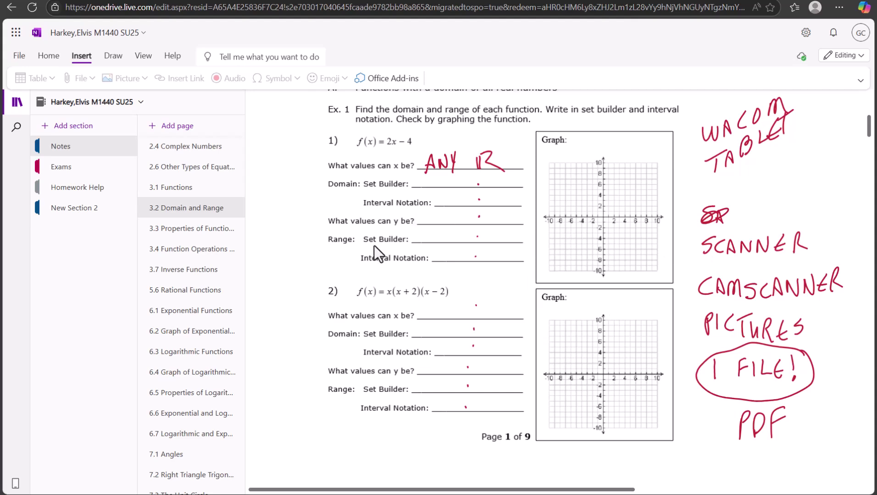
scroll(423, 204, up, 4)
scroll(440, 203, down, 7)
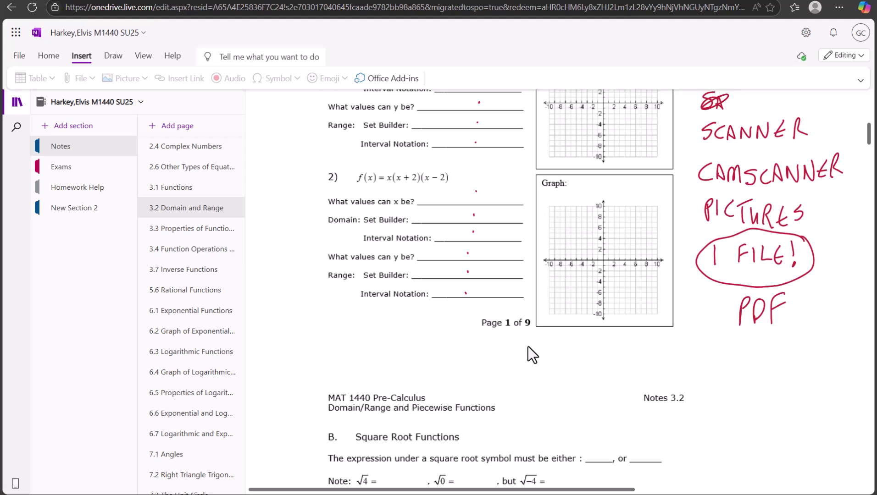